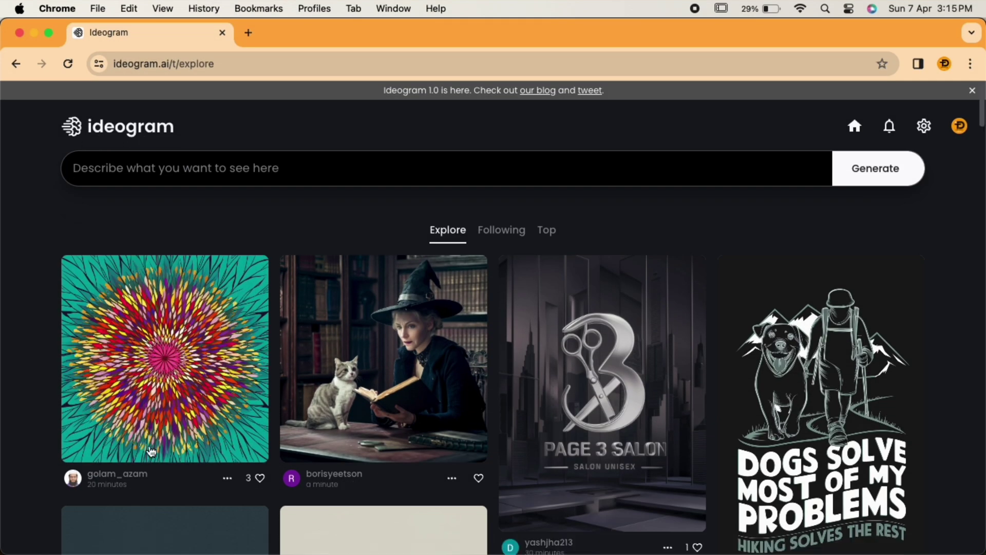
scroll(494, 347, "down", 5)
scroll(493, 386, "down", 5)
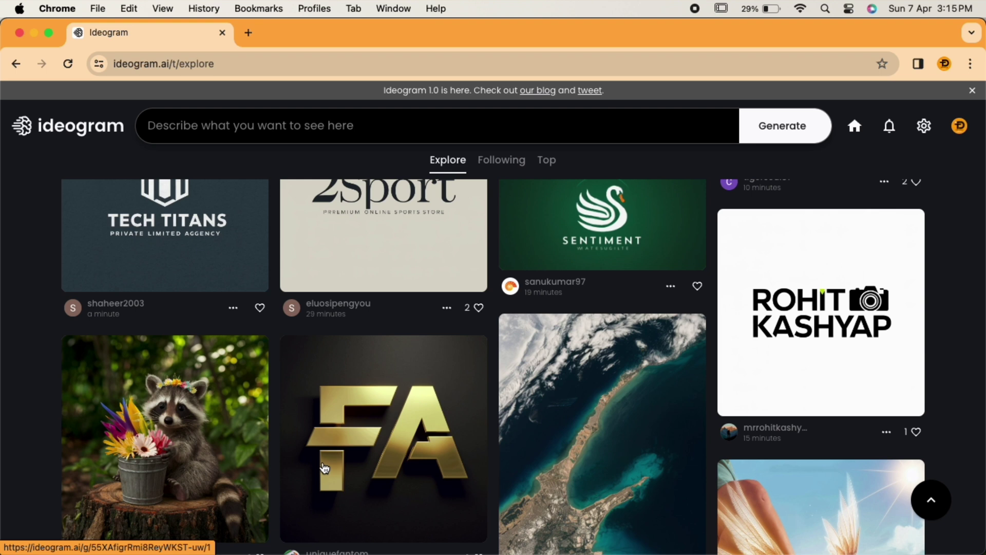
scroll(349, 441, "up", 10)
Generate Darzi clothing-brand logos from the pasted prompt and view the suited-D result.
left_click(262, 187)
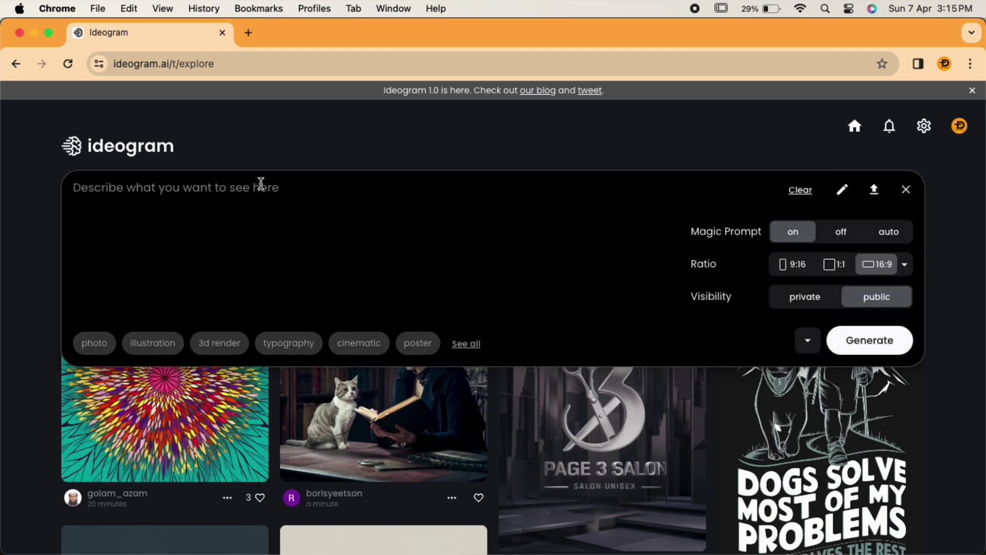
type("Design a logo for a clothing brand Darzi. The brand is a leading manufacturer of womens and mens clothing.")
left_click(869, 340)
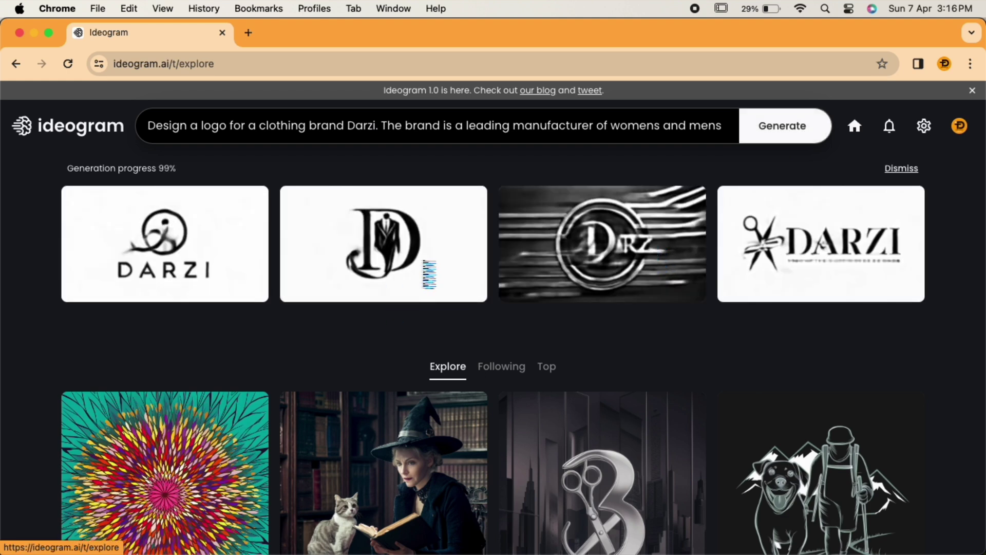
left_click(426, 269)
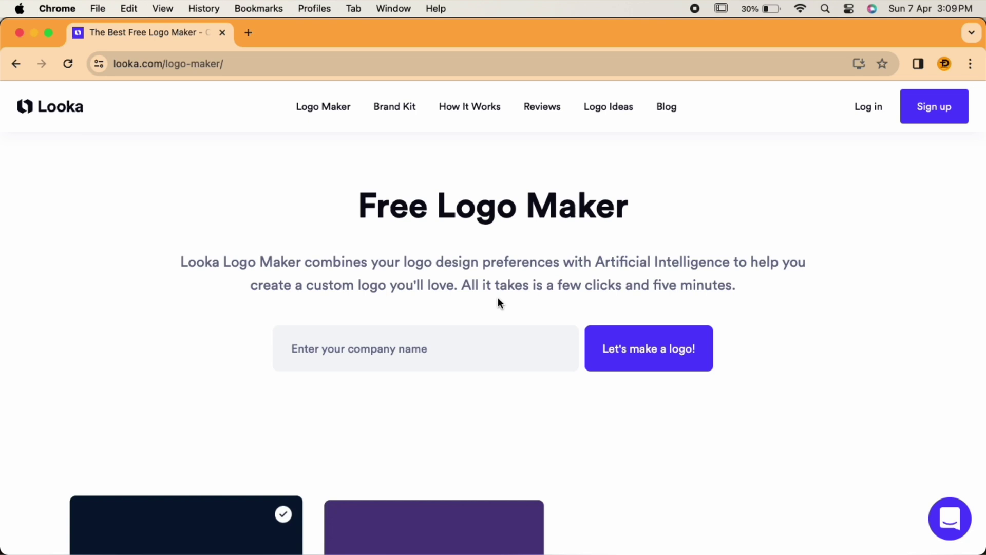
Generate Looka logos for company Foodbae in the Chinese Food Outlet industry.
left_click(365, 350)
type("Foodba")
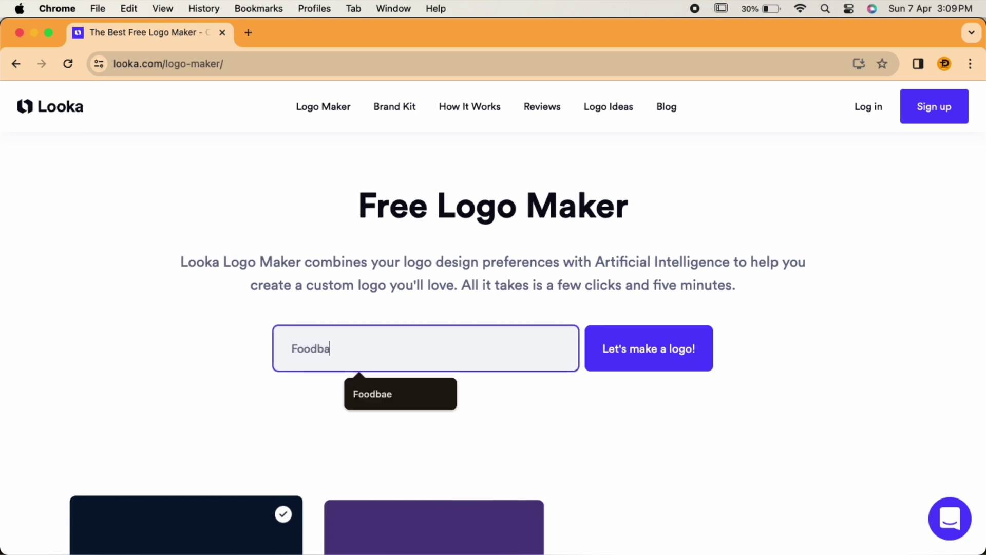
type("e")
left_click(624, 348)
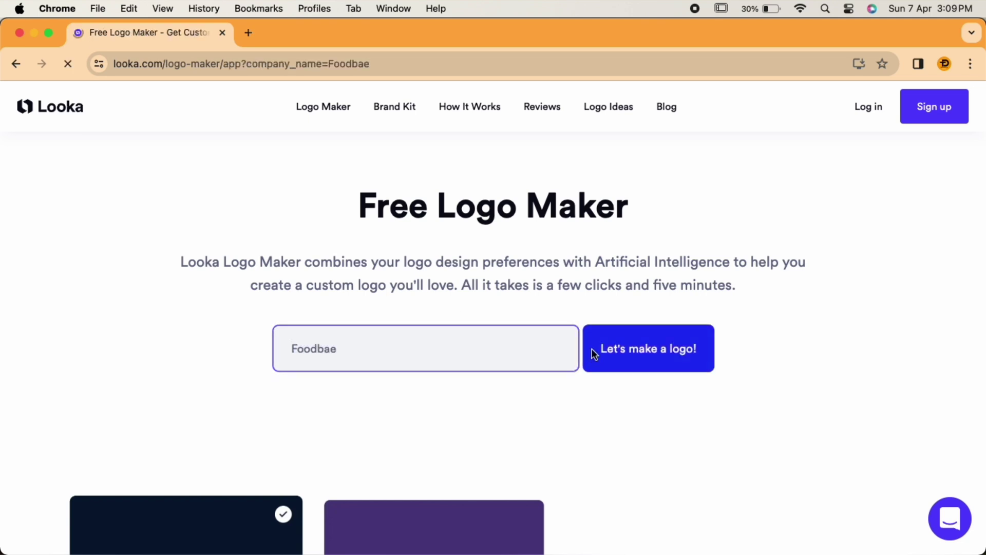
left_click(641, 408)
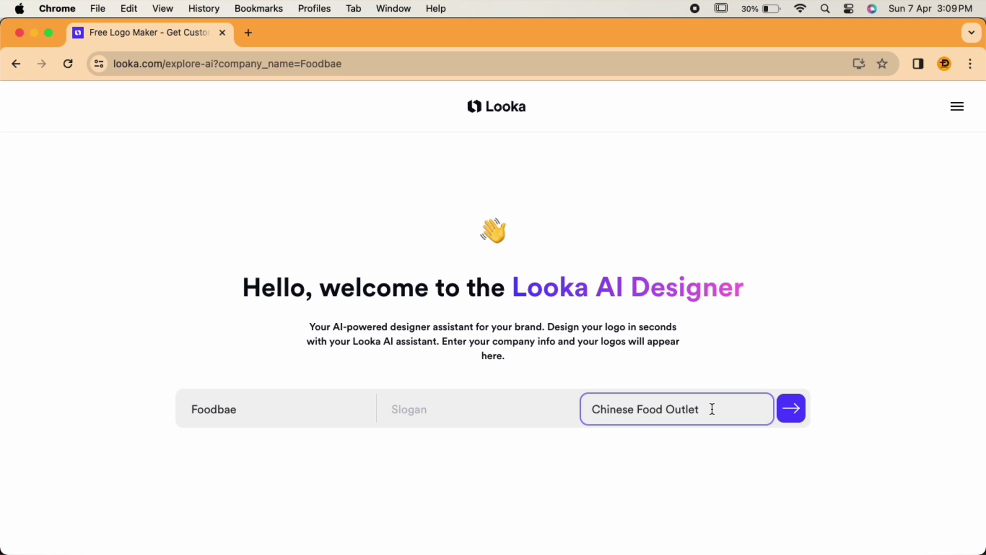
left_click(791, 408)
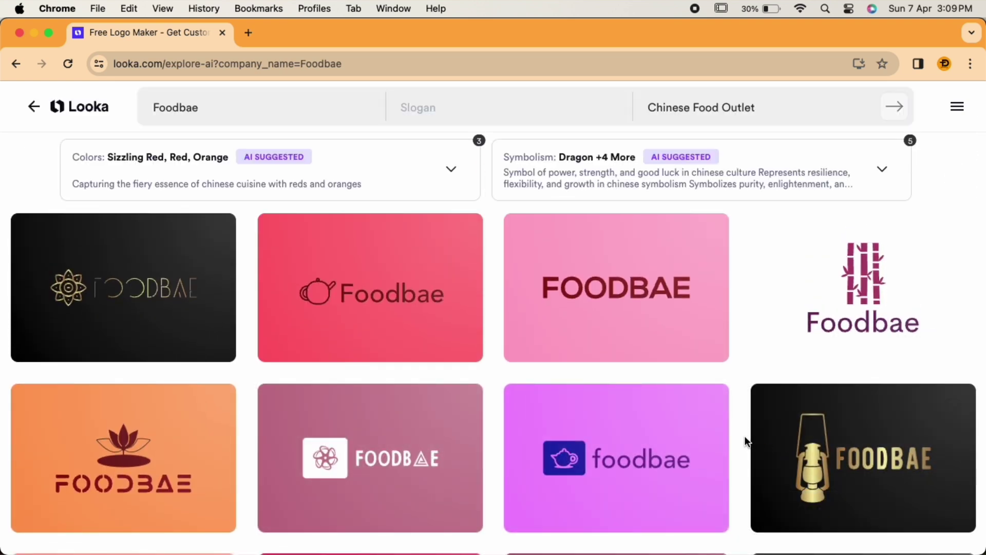
scroll(484, 436, "down", 3)
scroll(483, 430, "down", 3)
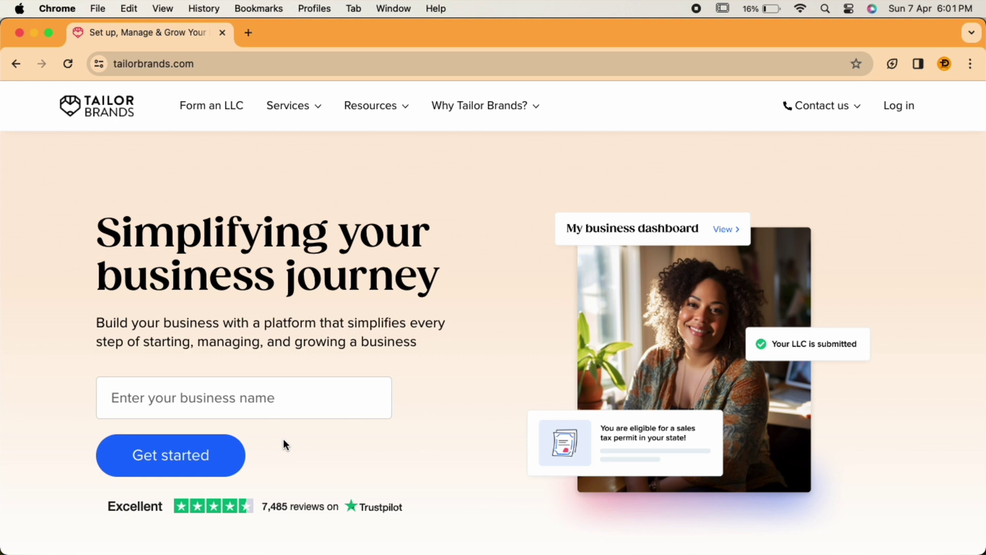
Start a Tailor Brands Logo Maker project named Darzi.
left_click(300, 111)
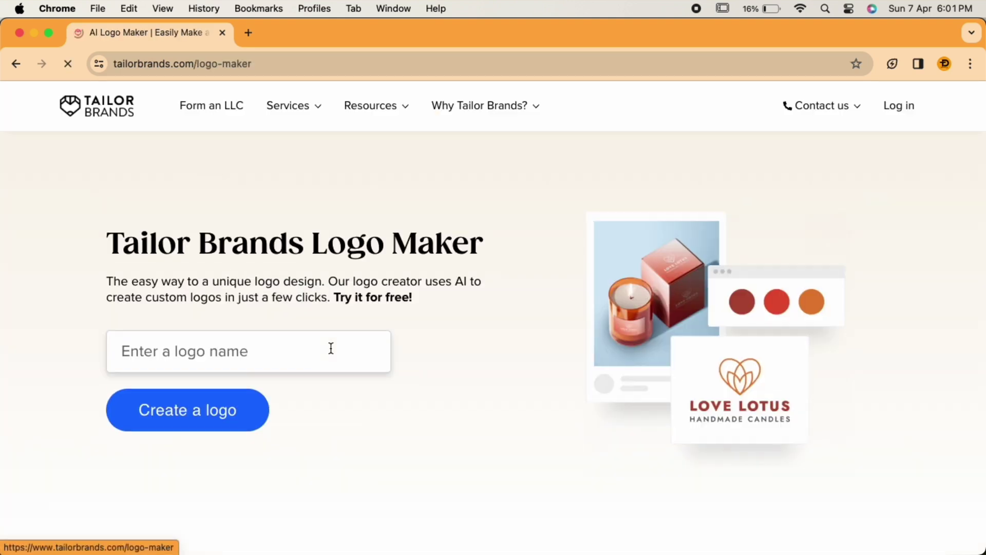
left_click(305, 348)
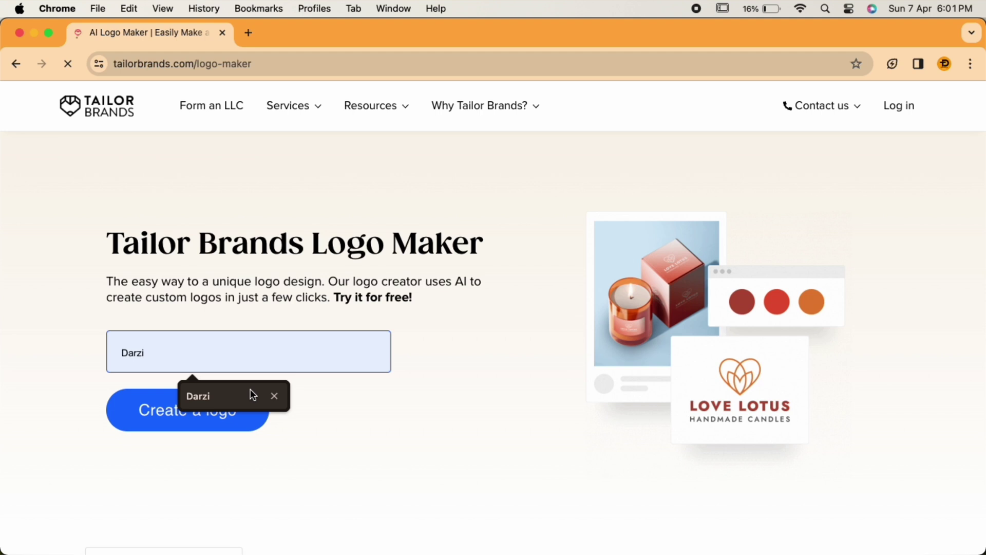
left_click(231, 396)
left_click(173, 442)
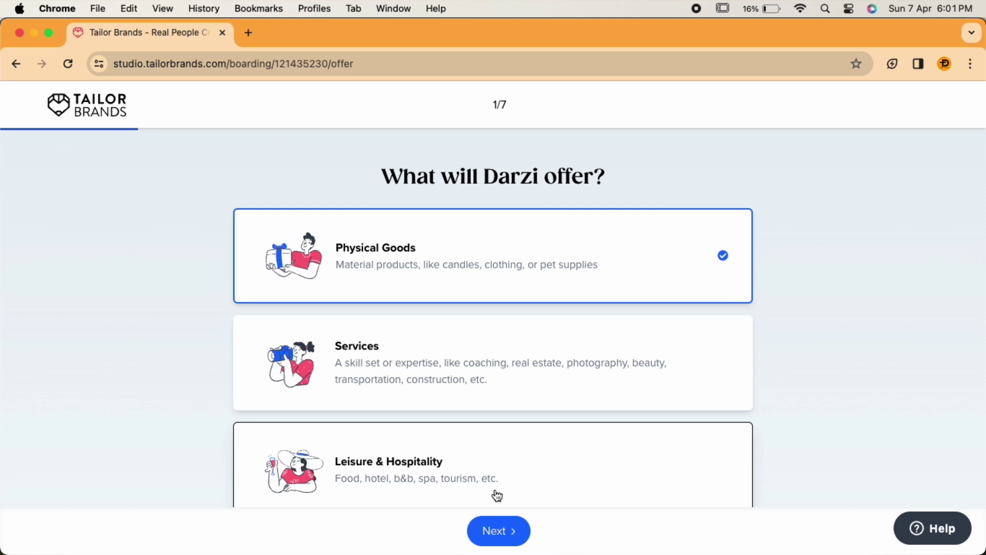
Answer onboarding: skip industry, own-boss motivation, launching soon, logo focus, found via Instagram.
left_click(500, 531)
left_click(513, 531)
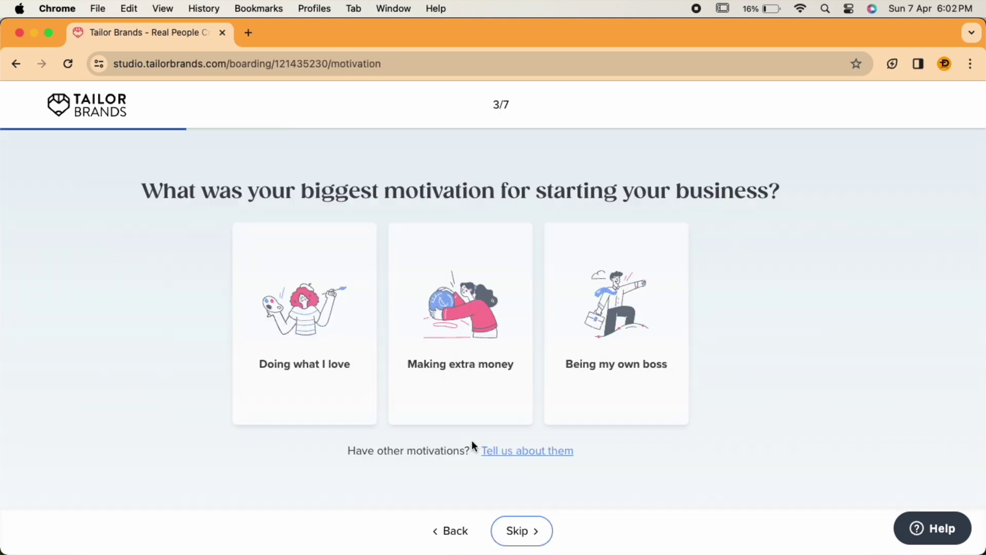
left_click(647, 324)
left_click(515, 355)
left_click(522, 530)
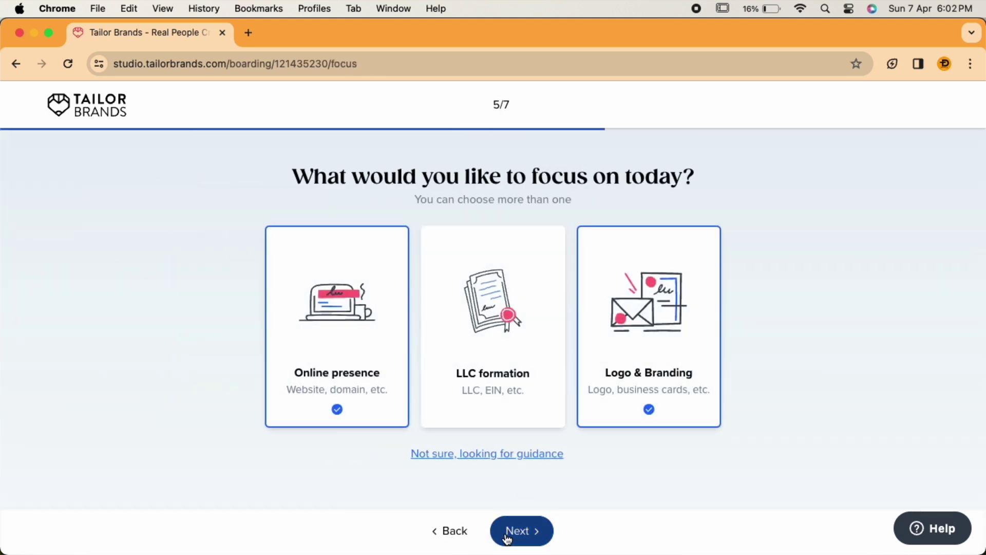
left_click(274, 281)
left_click(522, 530)
left_click(336, 320)
left_click(522, 530)
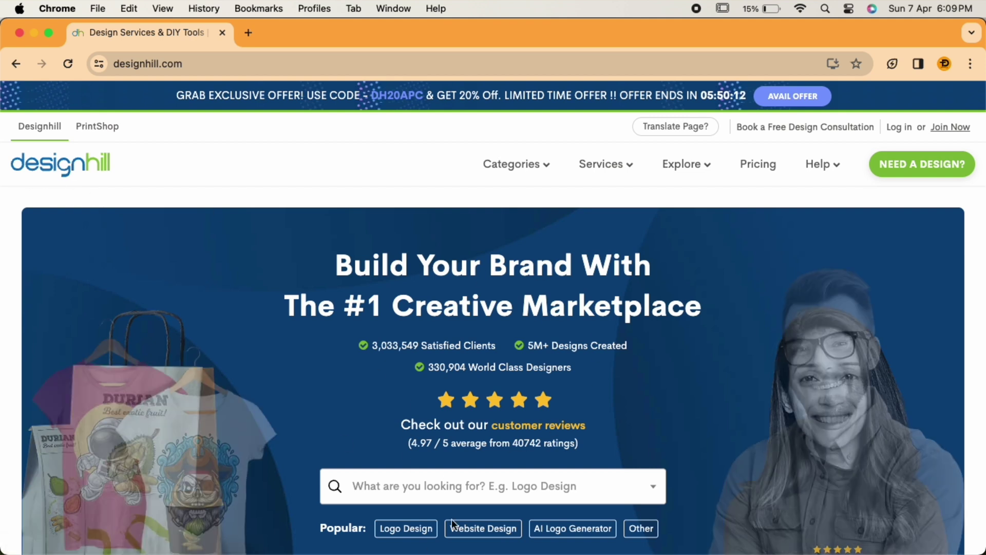
scroll(452, 519, "down", 3)
scroll(431, 433, "down", 1)
scroll(431, 429, "down", 1)
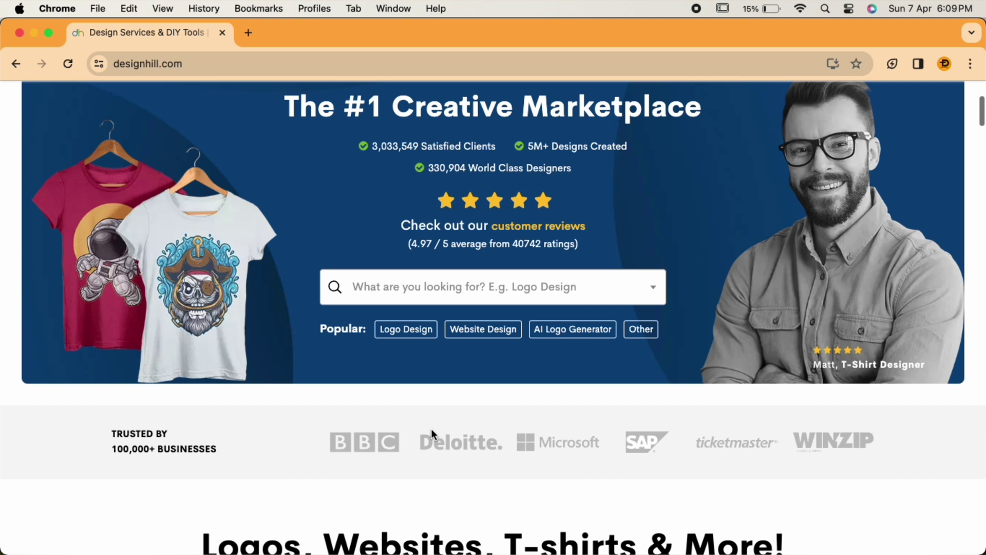
Open the Logo Design popular tag on Designhill's home page.
left_click(395, 331)
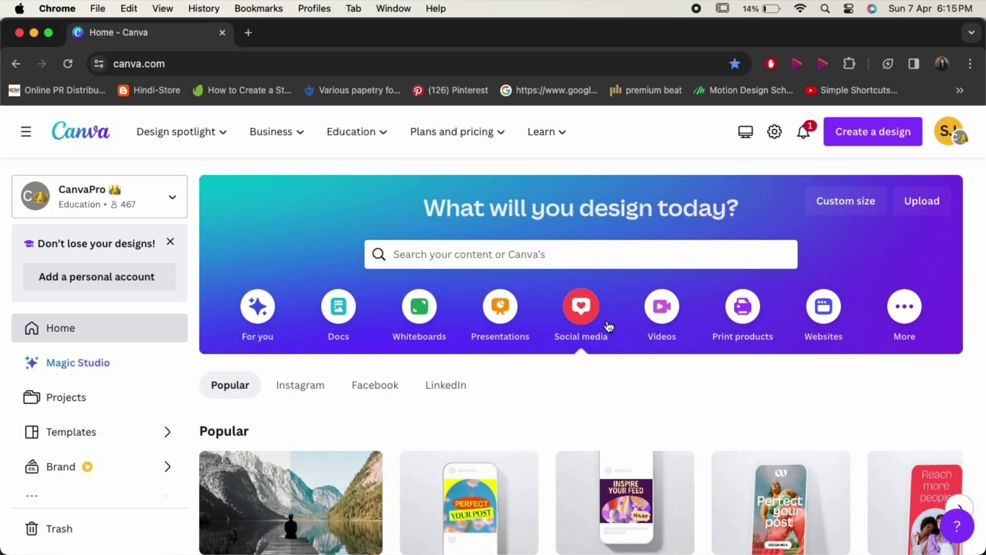
left_click(419, 253)
type("logo for a clothing brand")
key("Return")
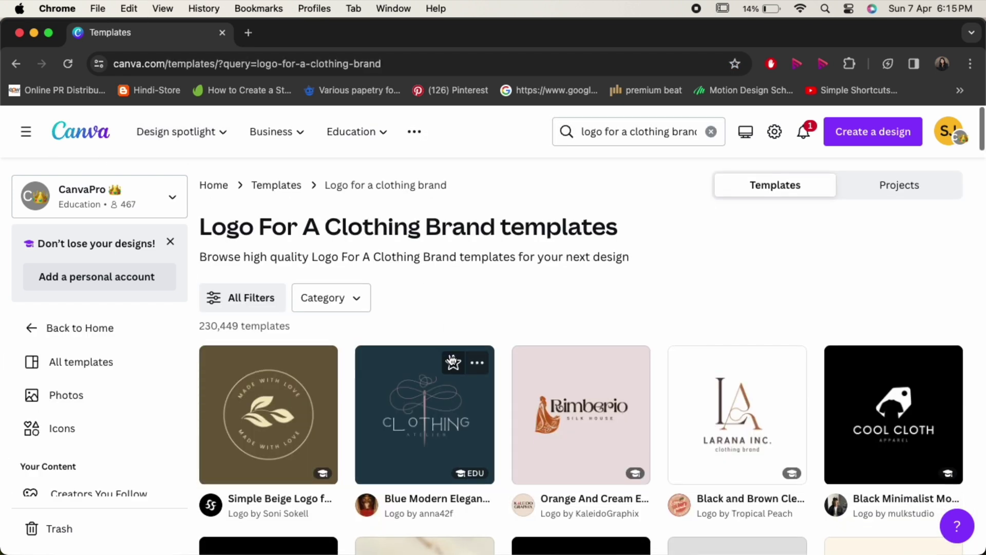
scroll(432, 346, "down", 5)
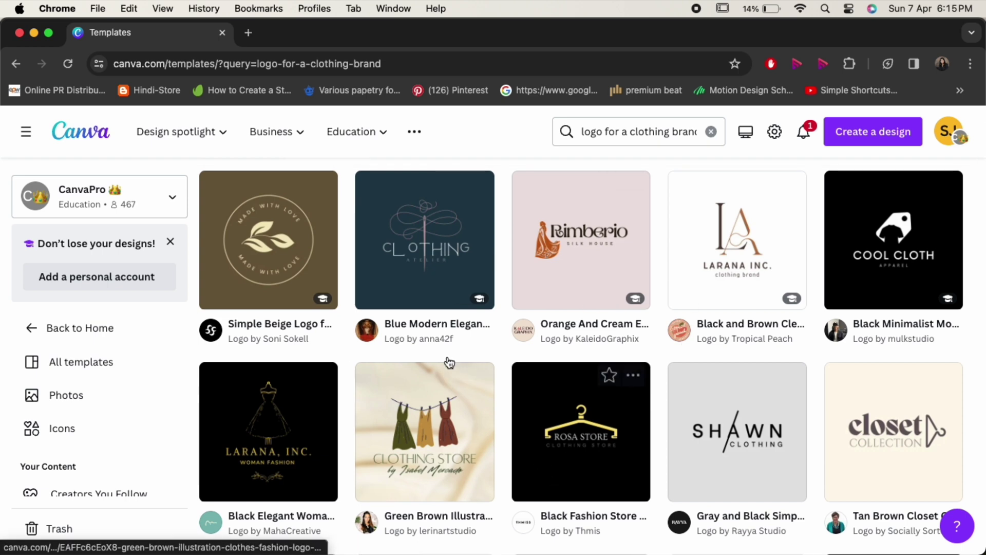
scroll(540, 347, "down", 3)
scroll(568, 336, "down", 4)
scroll(586, 371, "down", 2)
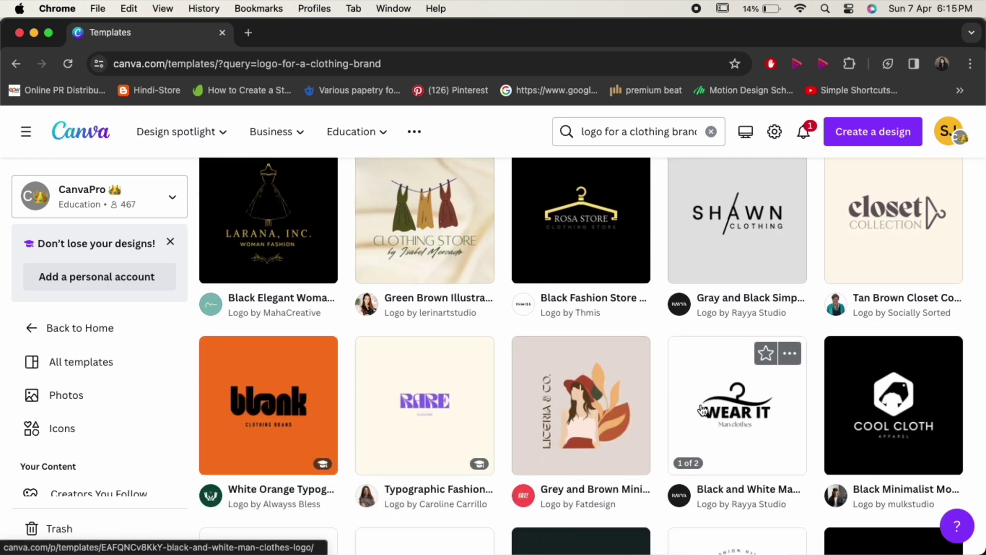
scroll(703, 410, "up", 10)
left_click(62, 132)
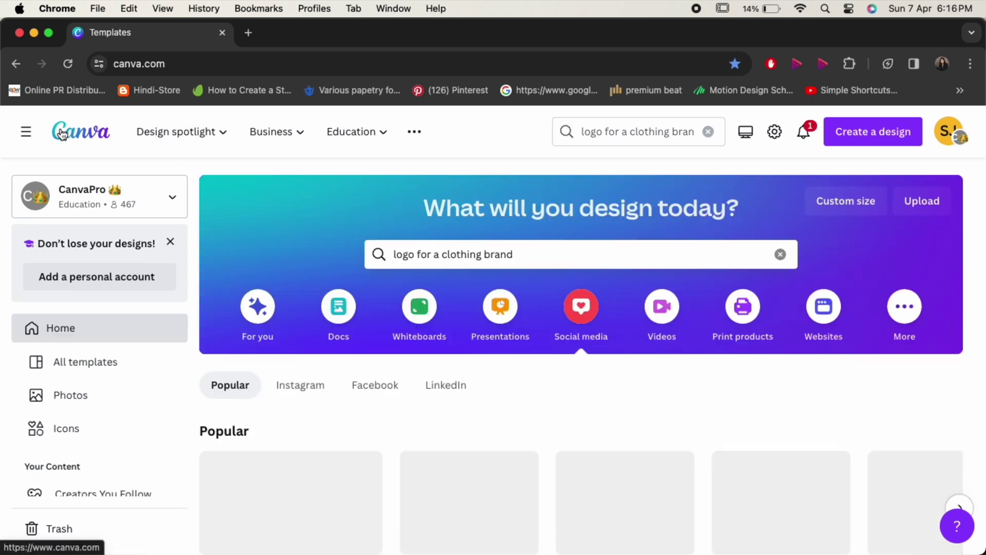
scroll(493, 309, "down", 3)
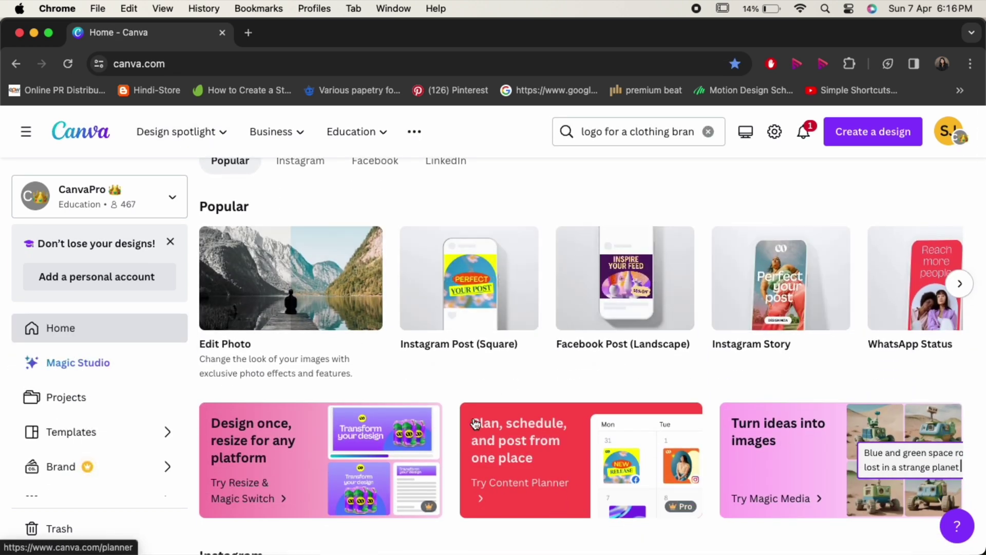
scroll(476, 423, "down", 3)
scroll(497, 390, "down", 3)
scroll(514, 416, "down", 3)
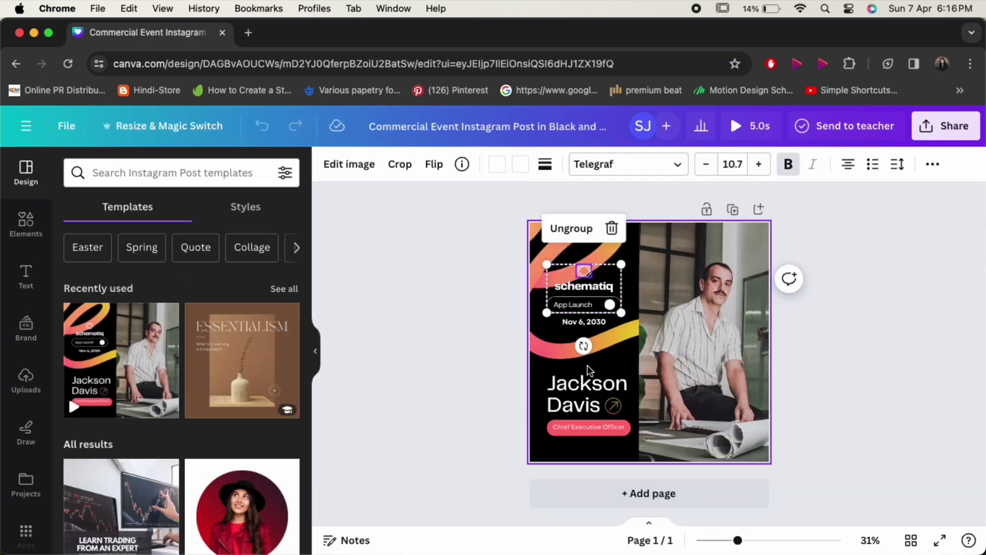
Deselect the grouped elements on the Jackson Davis event post, then drag across the canvas.
left_click(409, 401)
left_click_drag(463, 193, 642, 322)
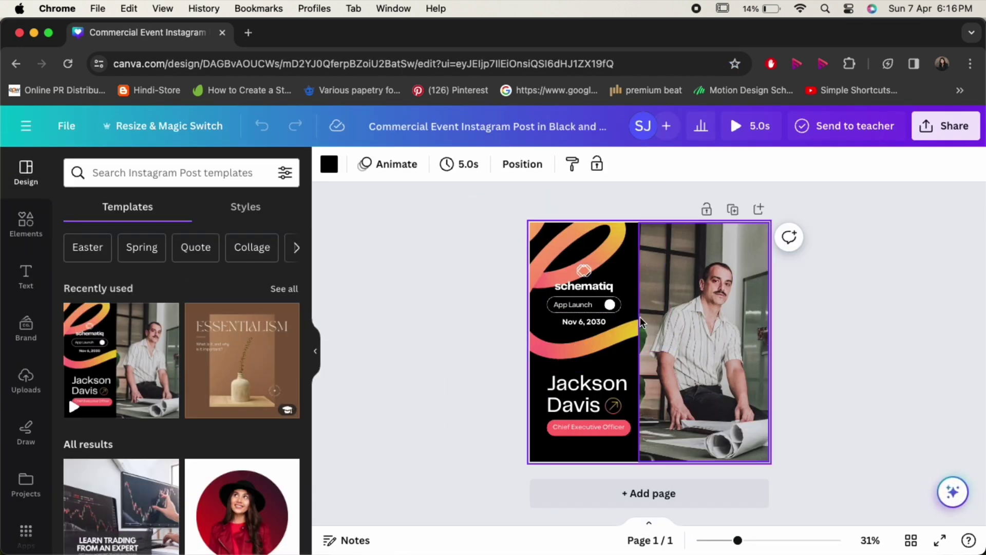